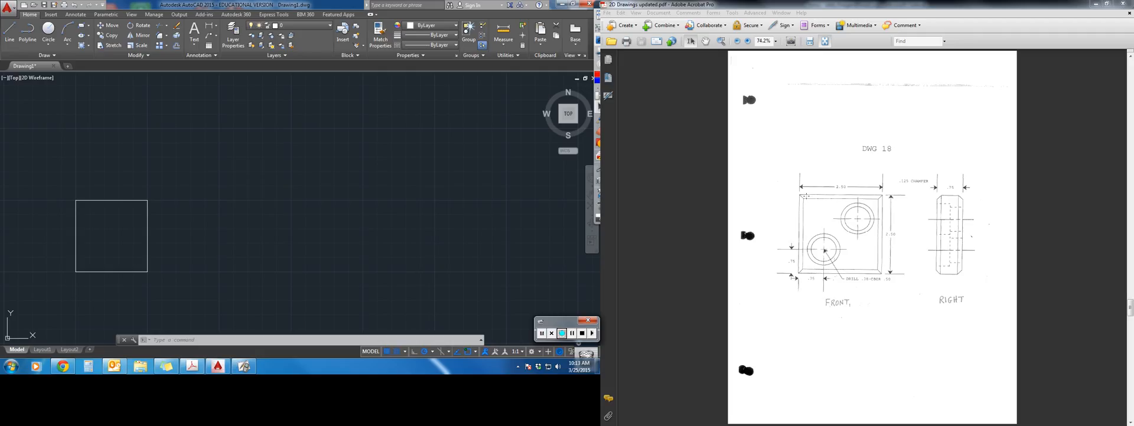
- Enlarge the DWG 18 reference drawing to 130% and bring its dimensioned front and right views into view
click(747, 43)
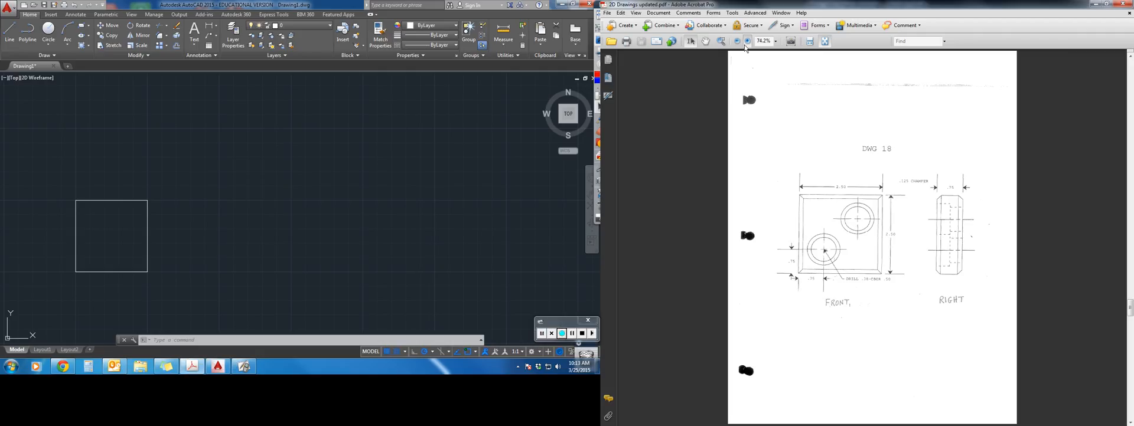
click(747, 43)
click(747, 42)
scroll(1010, 302, down, 1)
scroll(1010, 302, down, 3)
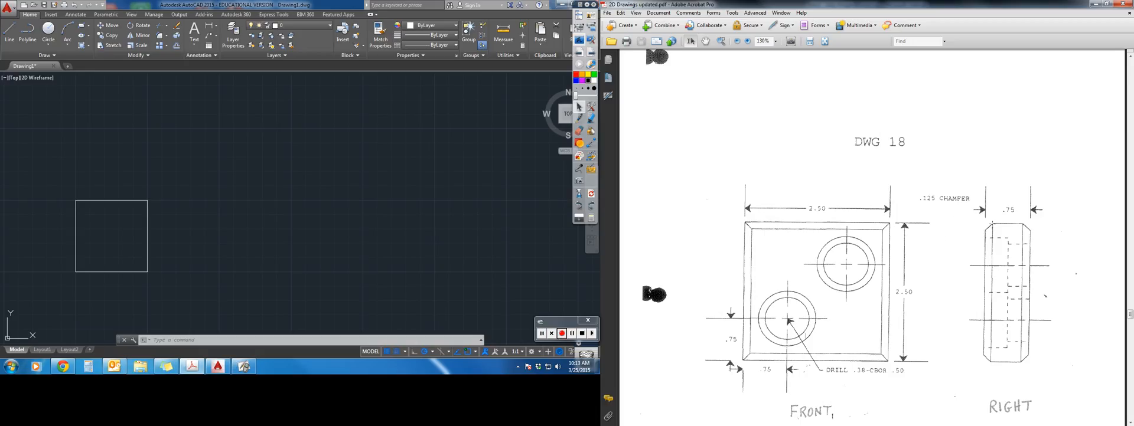
click(579, 118)
drag(992, 200, 991, 220)
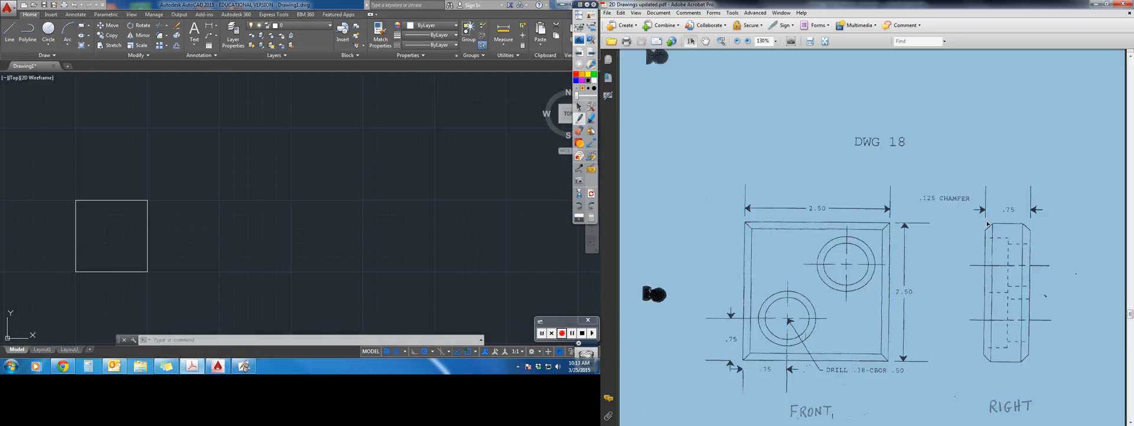
click(580, 122)
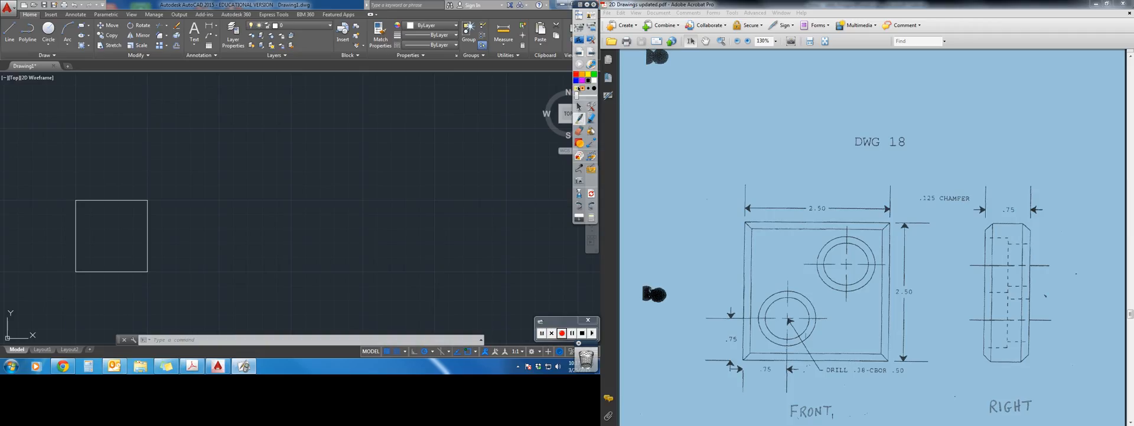
click(997, 201)
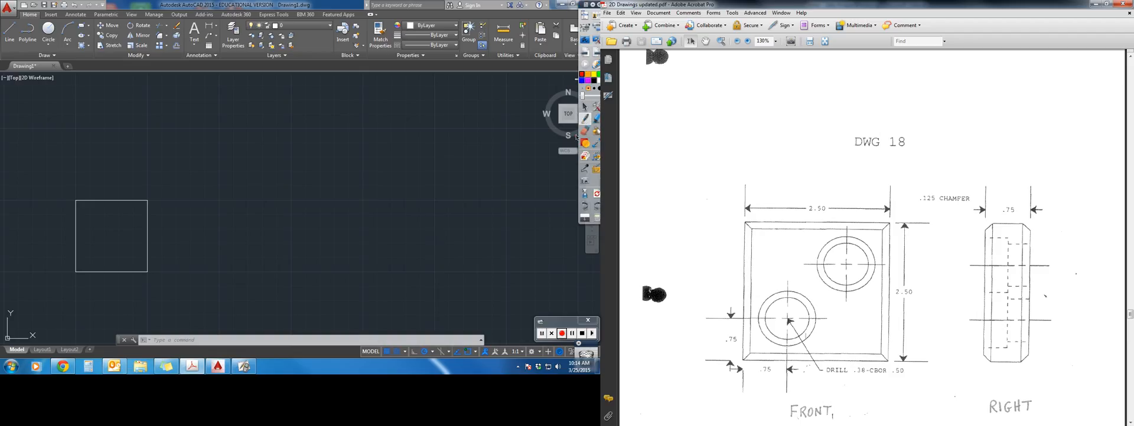
click(579, 107)
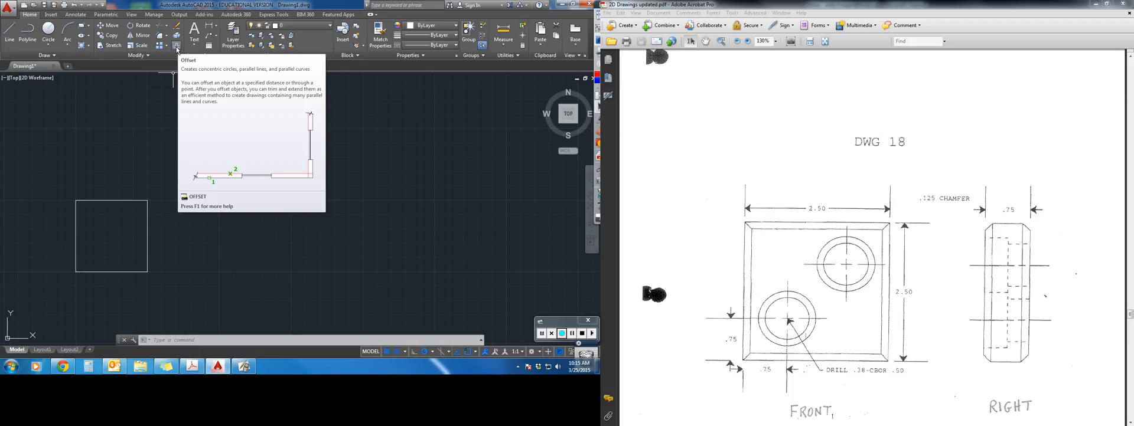
- Offset the square's left edge inward by .125
click(176, 46)
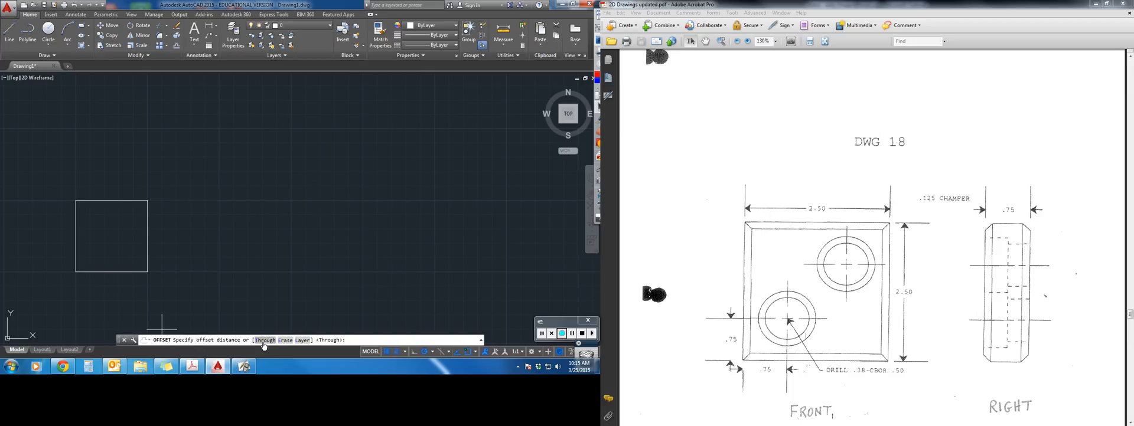
text(.125)
key(Return)
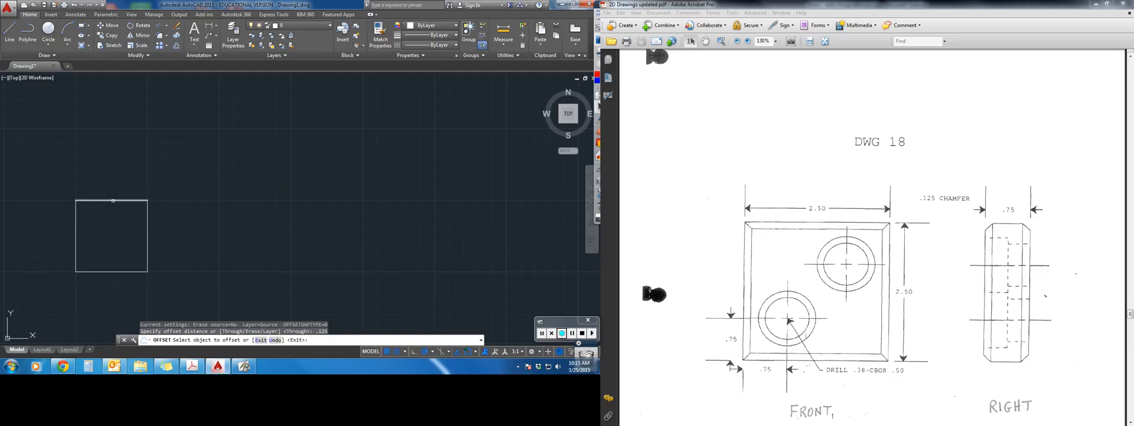
click(76, 224)
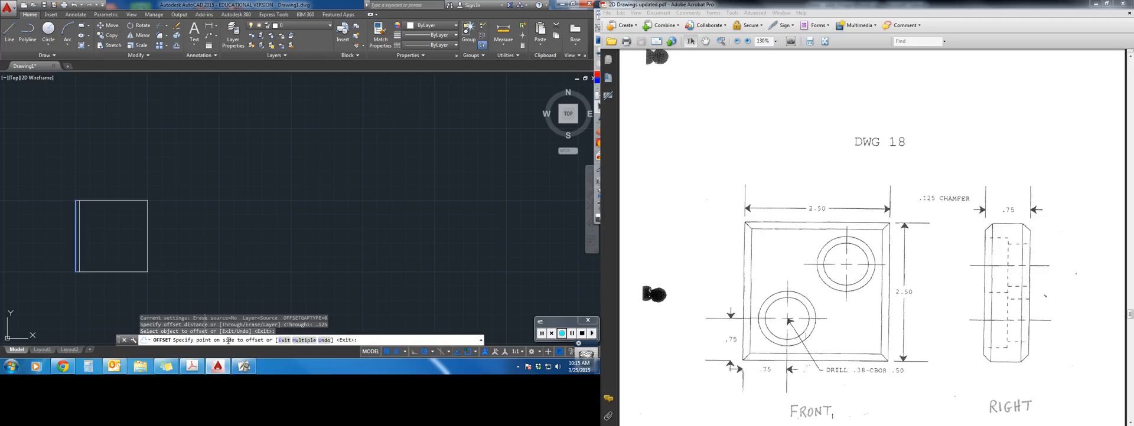
click(99, 236)
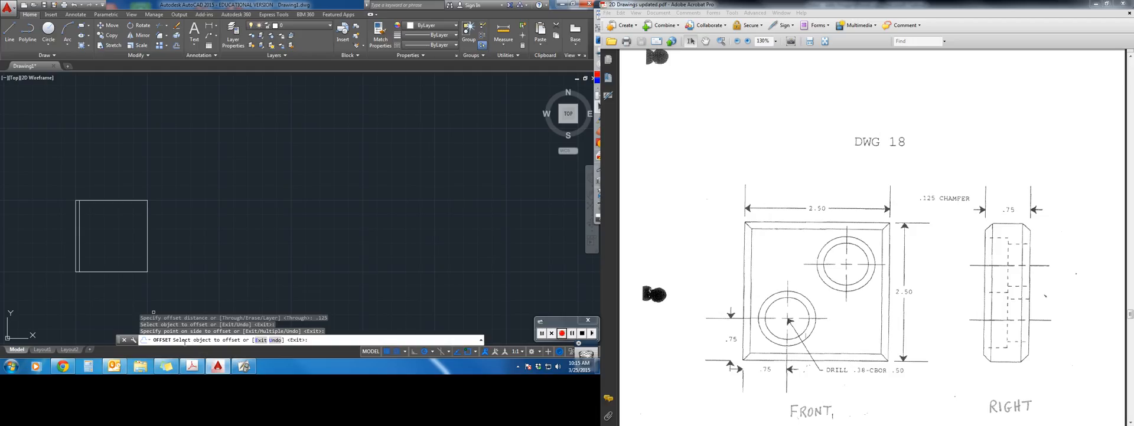
- Offset the square's upper, right and lower edges inward by the same .125 distance
click(121, 201)
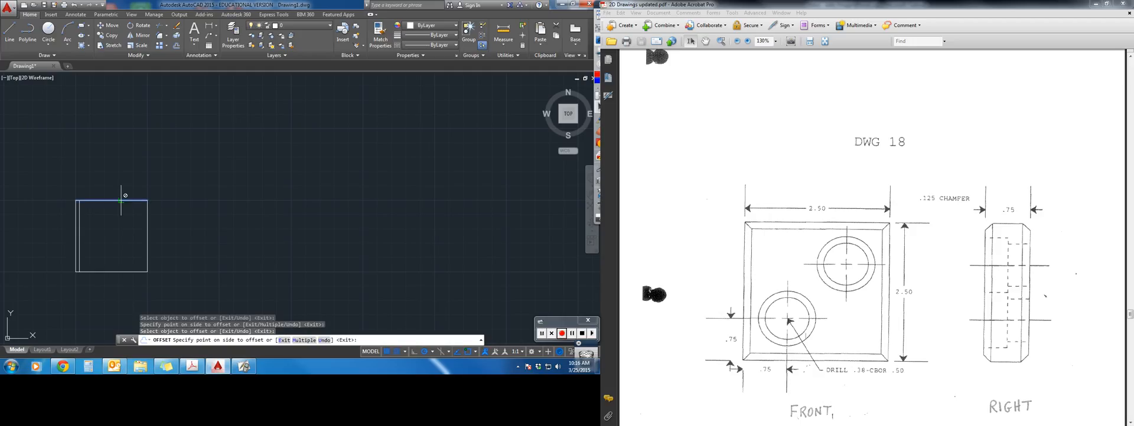
click(104, 214)
click(105, 215)
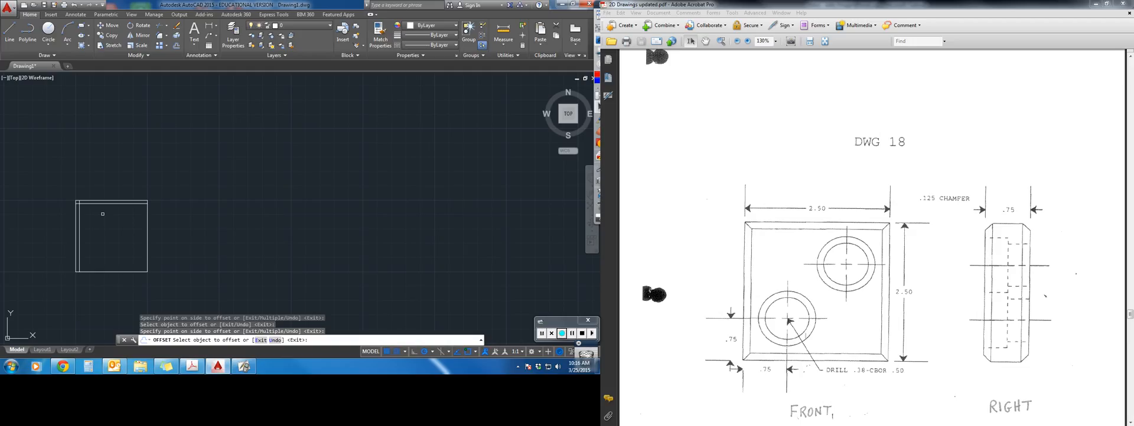
click(147, 221)
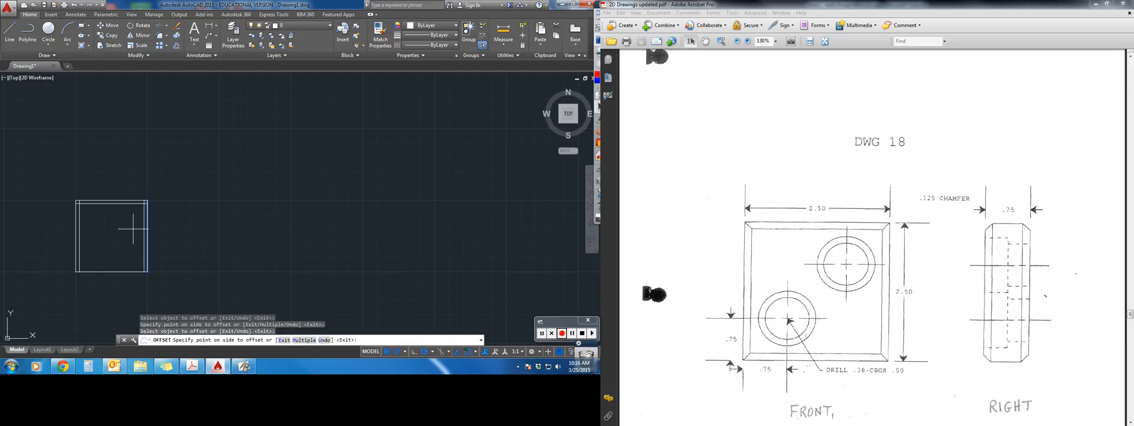
click(133, 228)
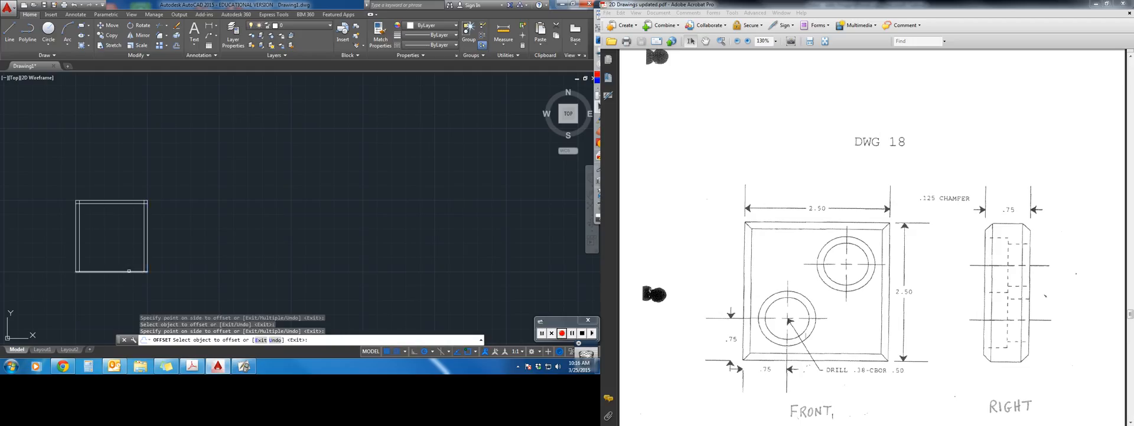
click(128, 272)
click(129, 262)
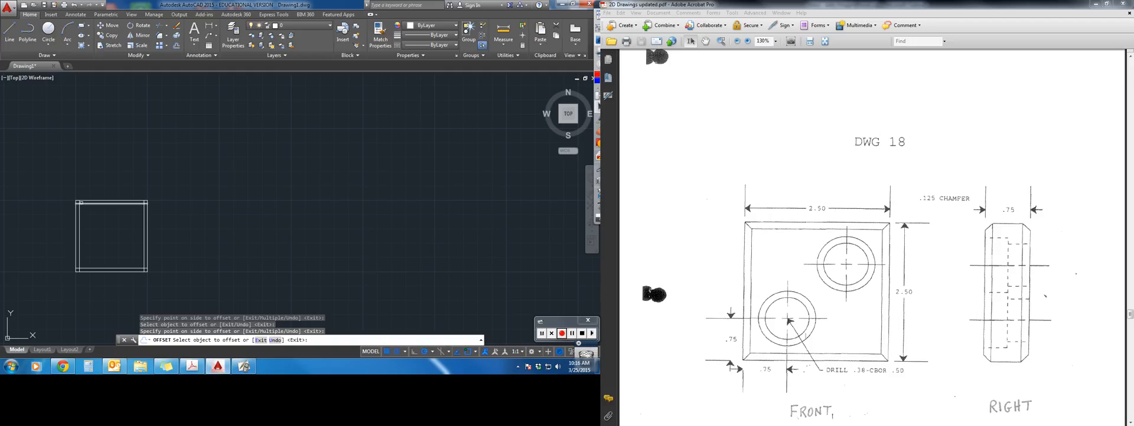
- Trim the overhanging ends of the two inner horizontal lines back to the inner vertical lines
scroll(93, 242, up, 2)
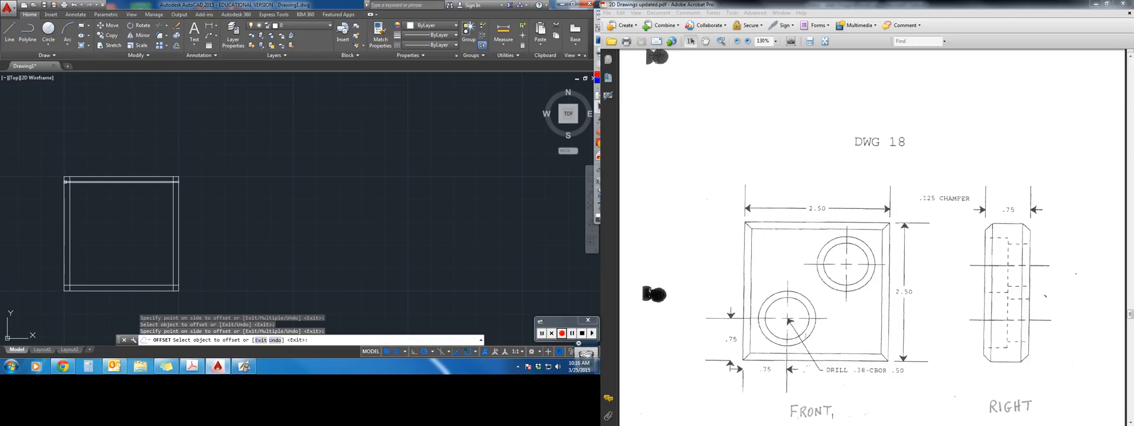
click(159, 26)
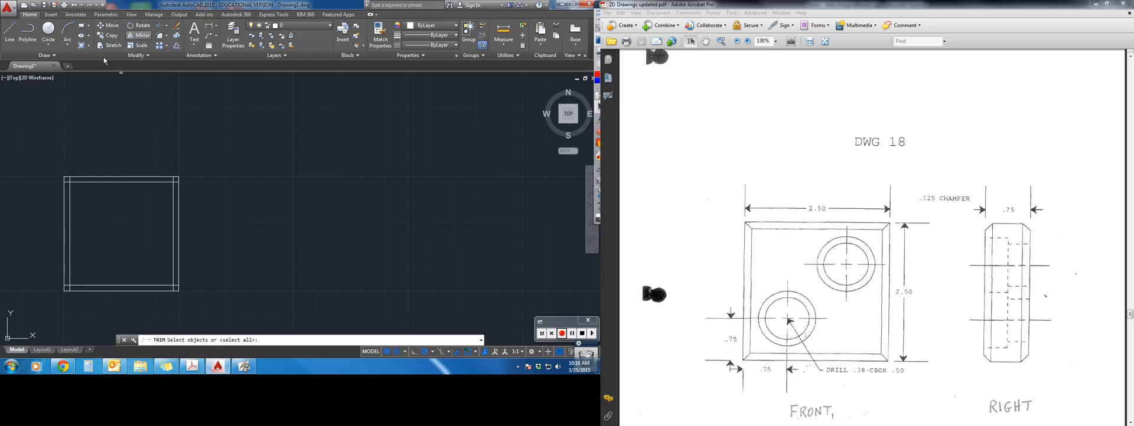
click(65, 186)
click(69, 186)
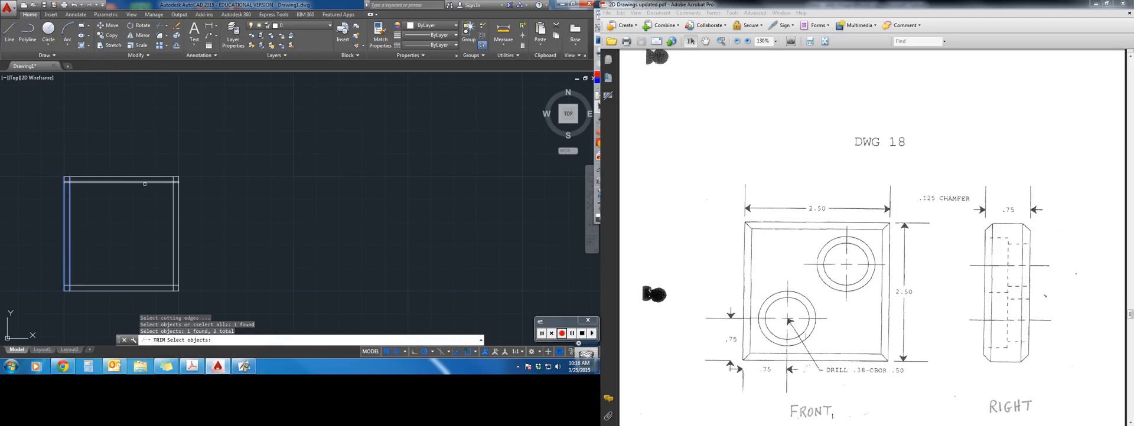
click(172, 193)
click(178, 193)
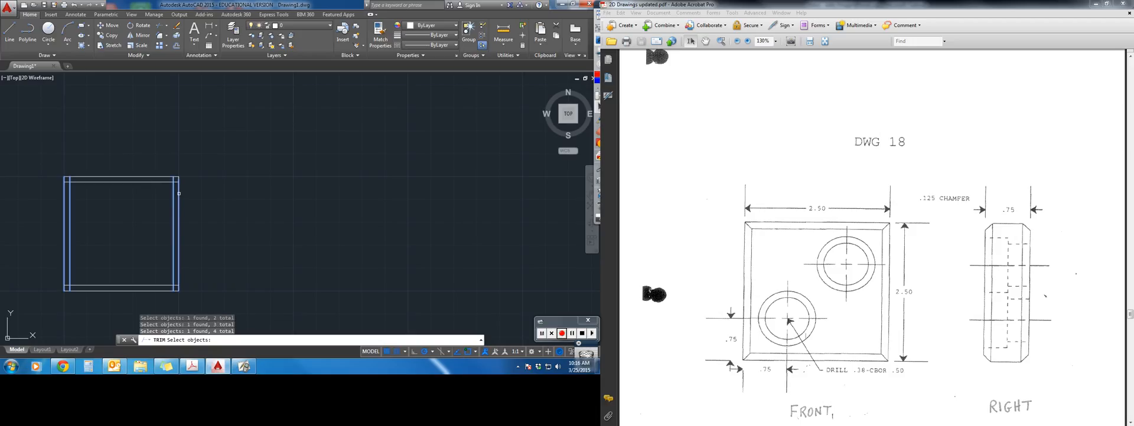
key(Return)
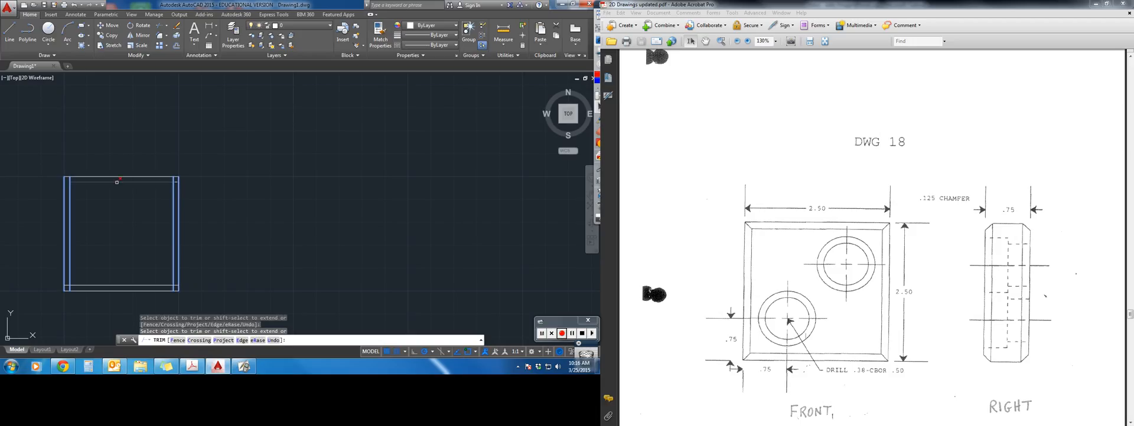
click(171, 277)
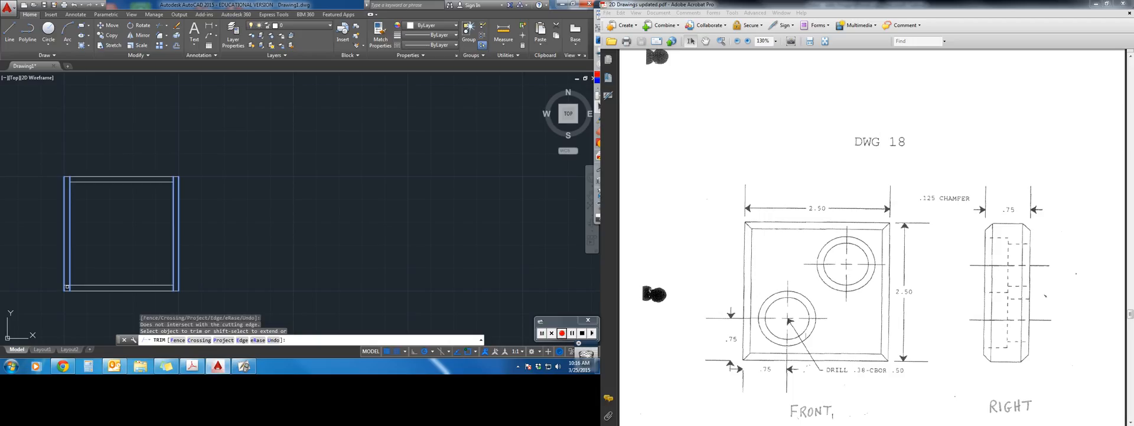
key(Return)
key(Return)
click(96, 286)
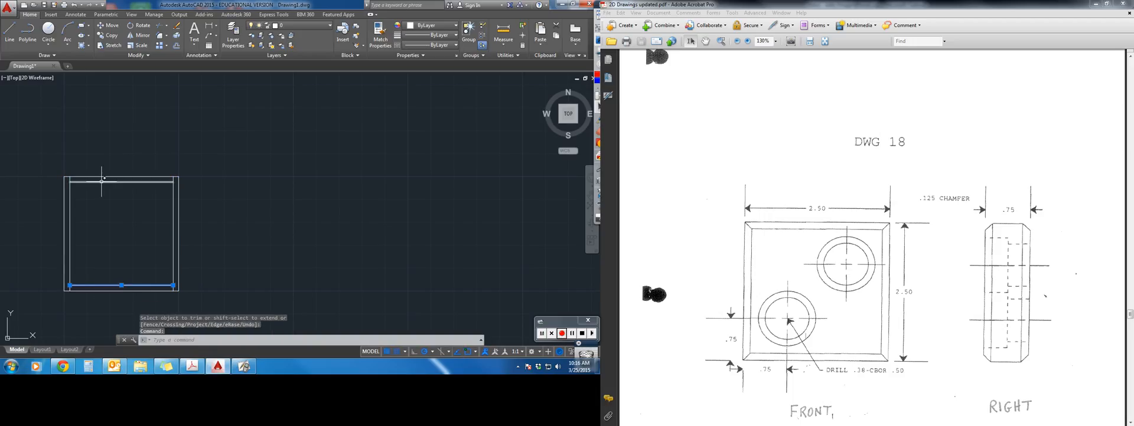
key(Escape)
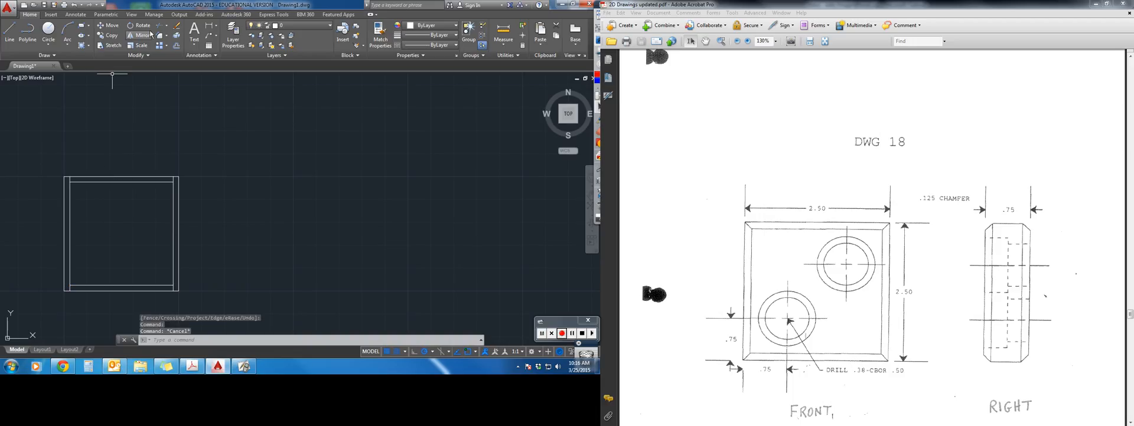
- Trim the overhanging ends of the inner vertical lines using the two inner horizontal lines as cutting edges
click(160, 27)
click(108, 182)
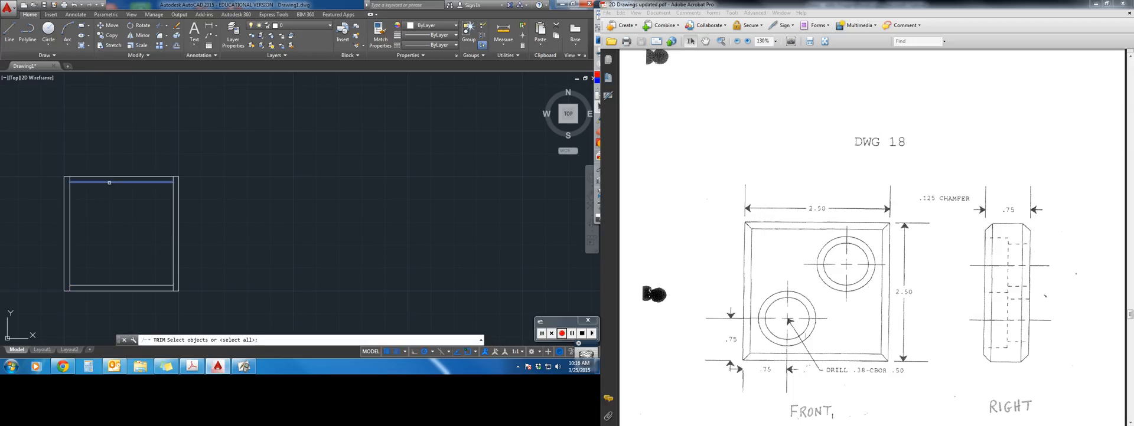
click(104, 284)
key(Return)
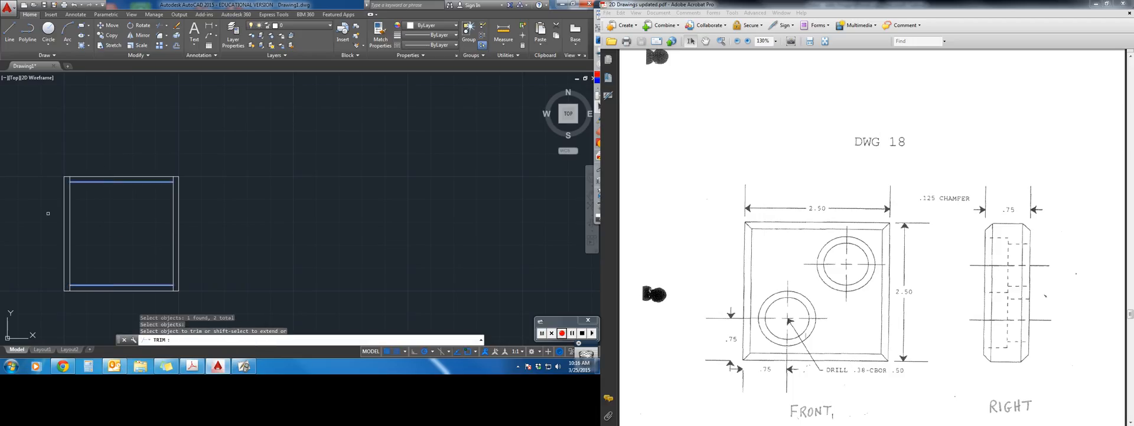
click(66, 178)
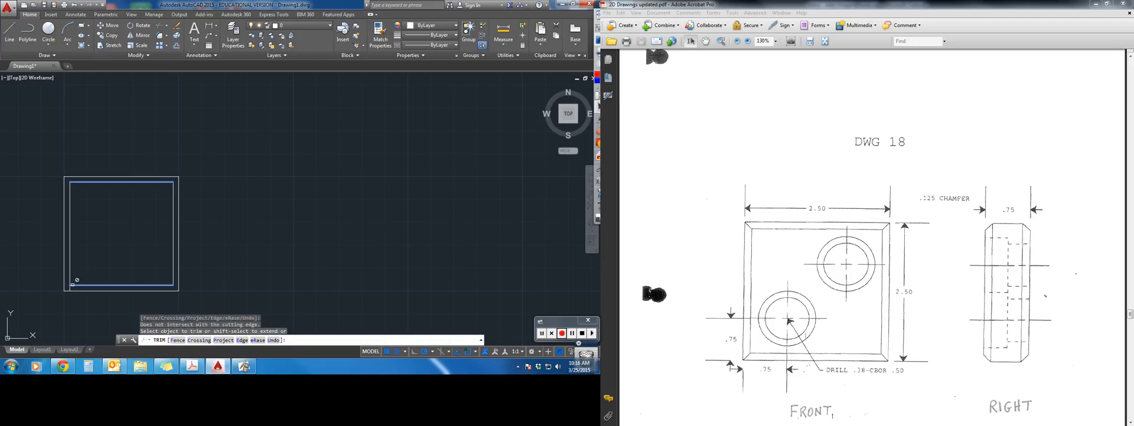
- Draw diagonal chamfer lines joining the outer and inner squares at their upper-left and upper-right corners
click(10, 30)
click(64, 177)
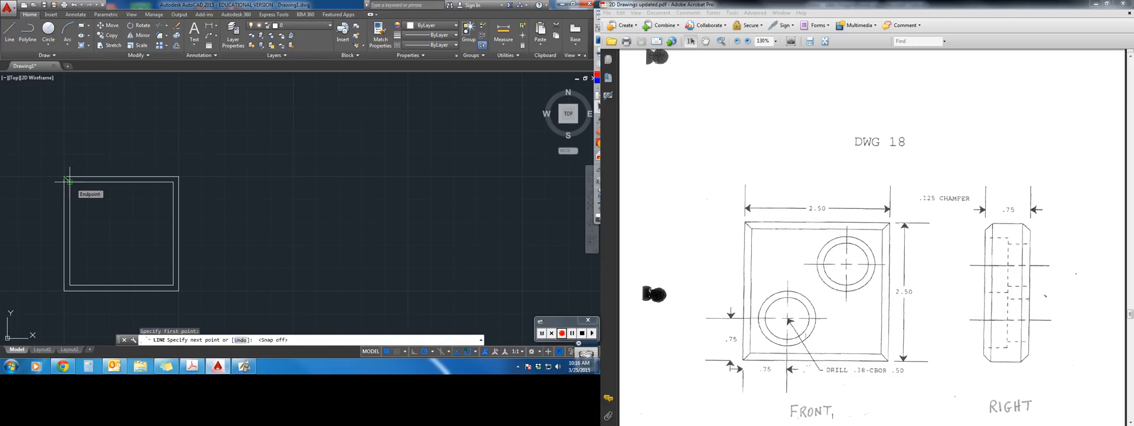
click(70, 182)
key(Return)
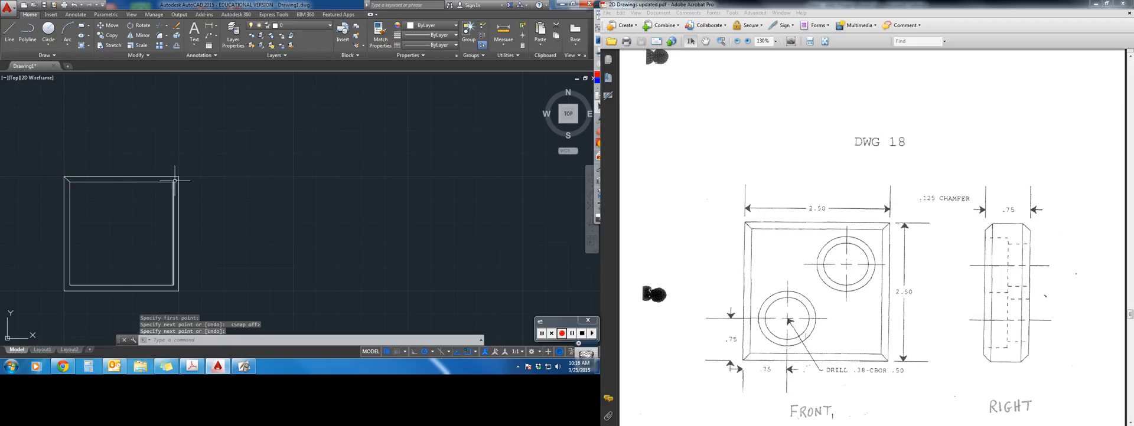
key(Return)
click(179, 176)
click(173, 182)
key(Return)
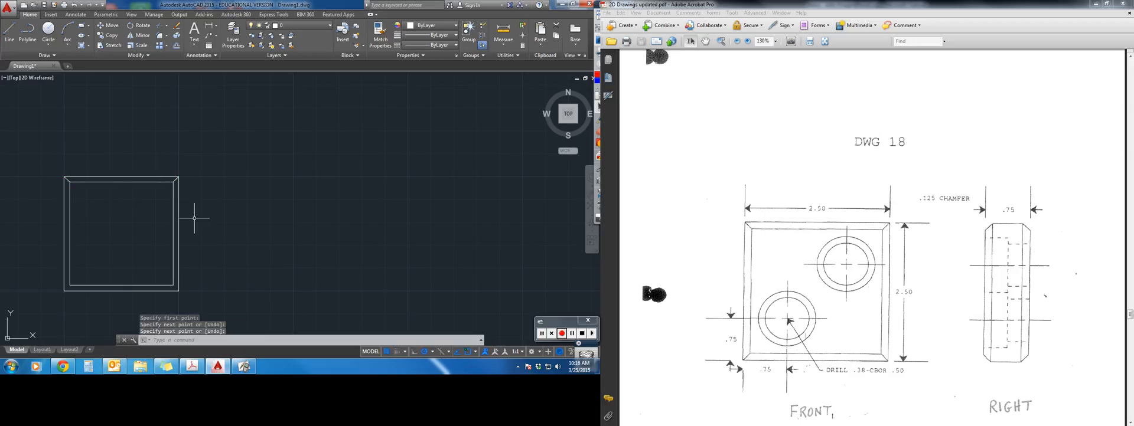